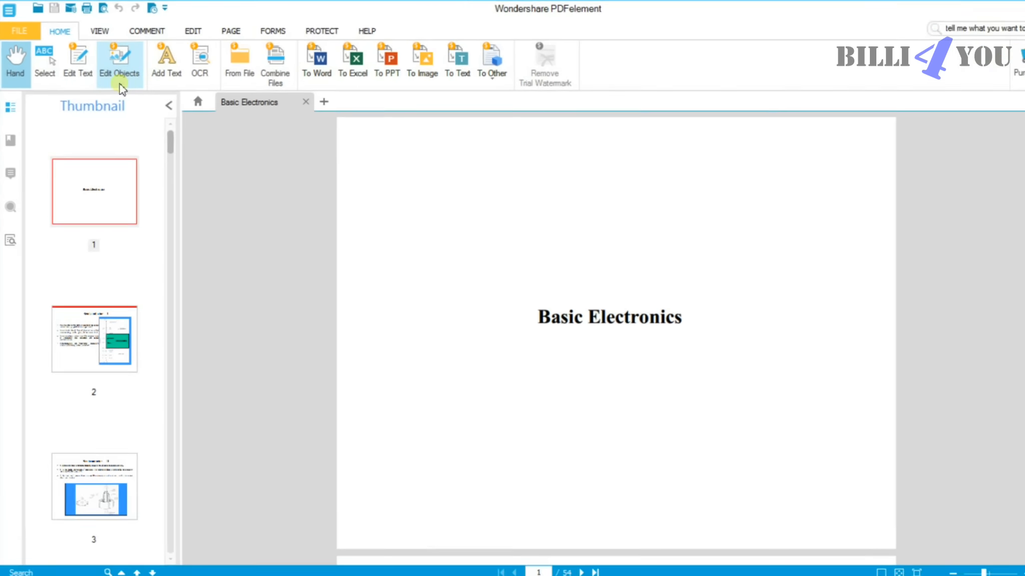
Delete the word "Basic" from the title on page 1 and centre the remaining text
click(194, 31)
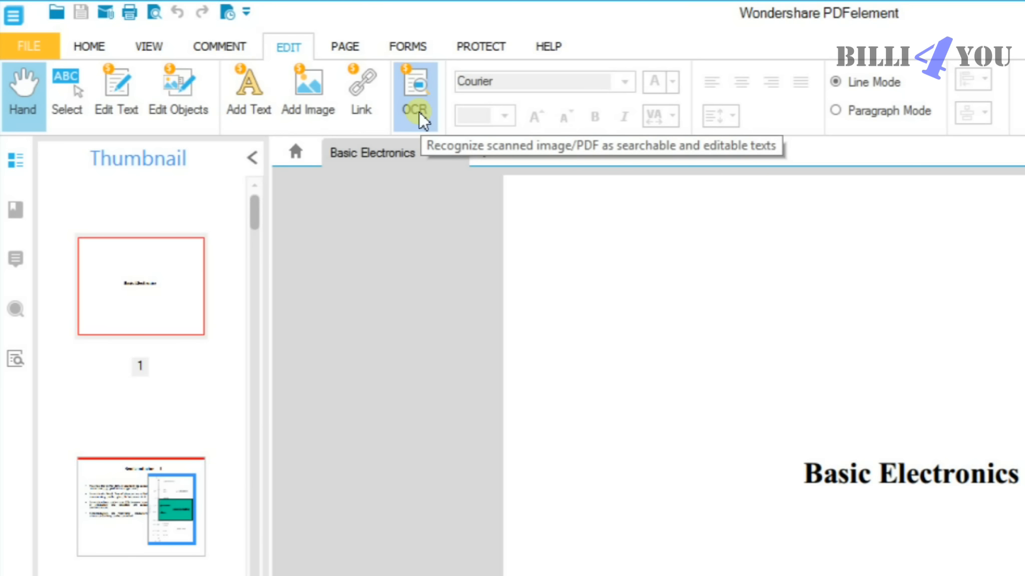
click(100, 80)
mouse_move(999, 121)
mouse_down()
mouse_move(998, 130)
mouse_move(999, 121)
mouse_up()
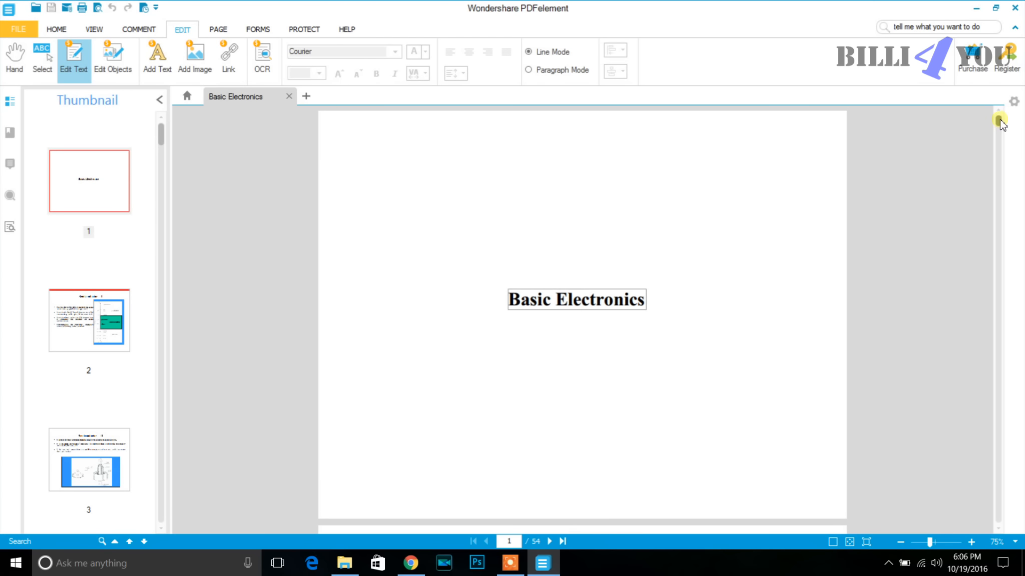
click(560, 295)
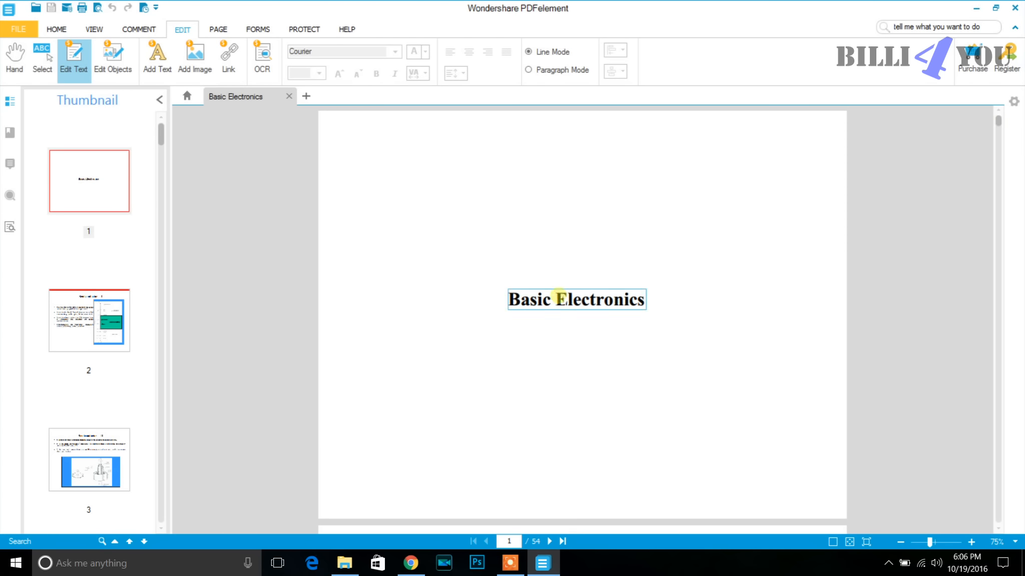
drag(559, 298, 491, 289)
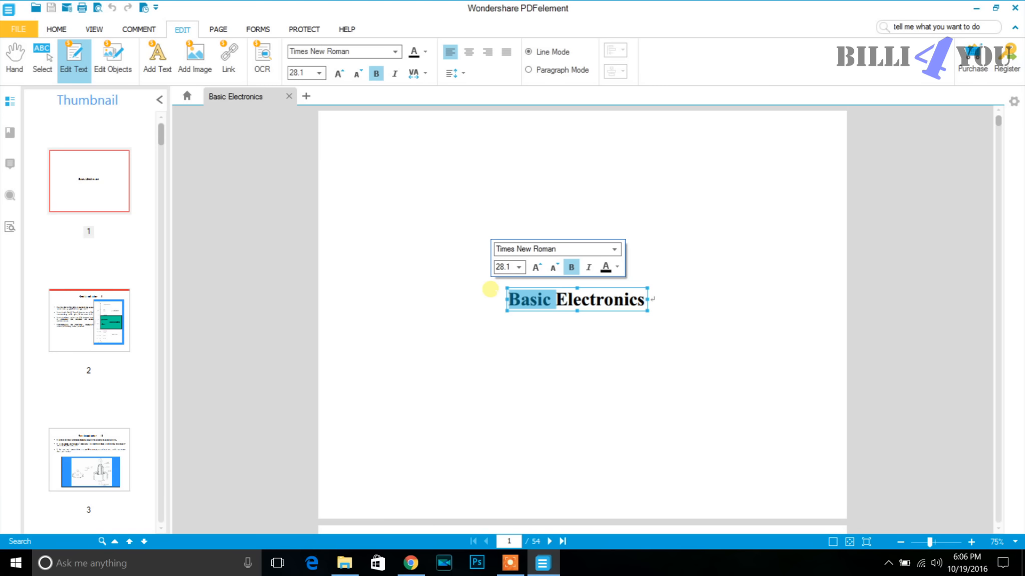
key(Delete)
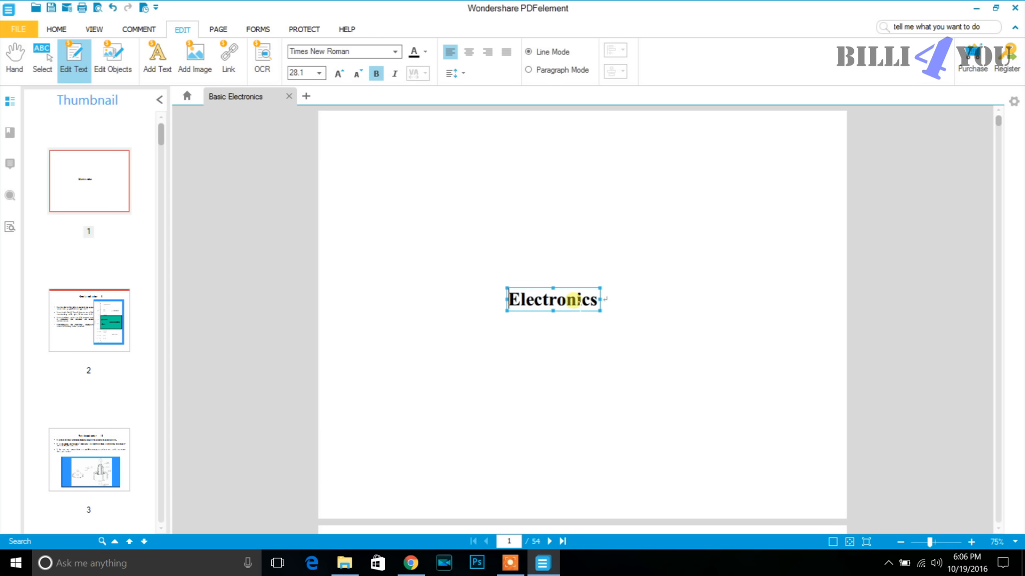
click(473, 56)
Try deleting the text of the insulators bullet on page 2 and undo the deletion
scroll(582, 320, down, 8)
drag(366, 195, 610, 213)
key(Delete)
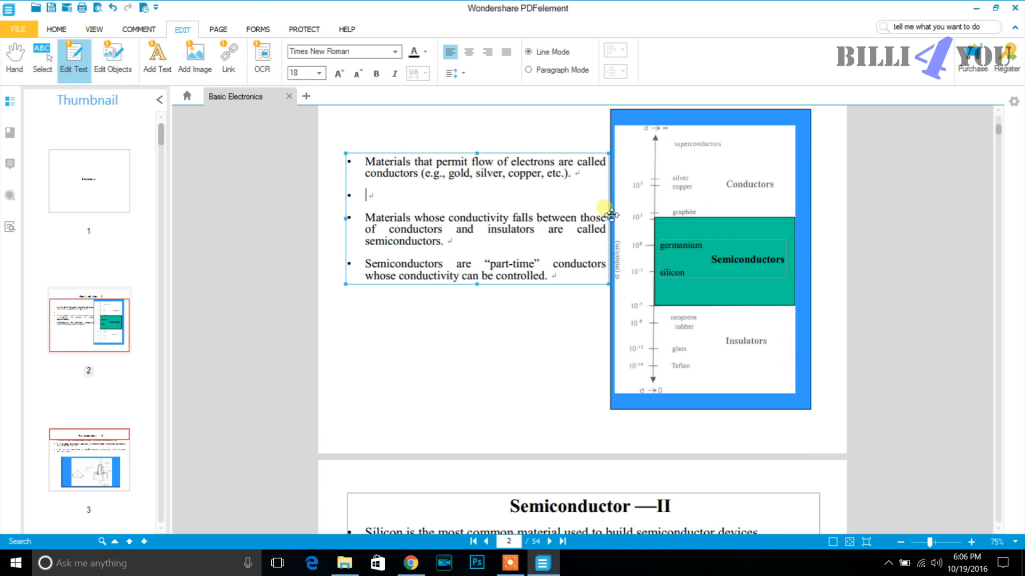
key(ctrl+z)
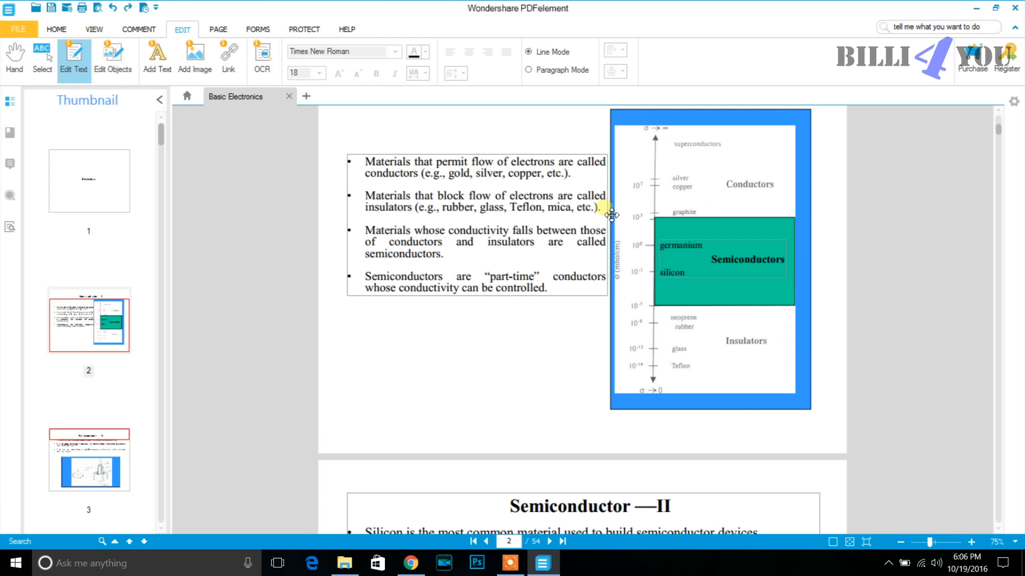
Shrink the silicon wafer picture on page 3 and centre it within the blue rectangle
scroll(665, 211, up, 5)
click(113, 60)
scroll(580, 320, down, 12)
drag(681, 323, 584, 351)
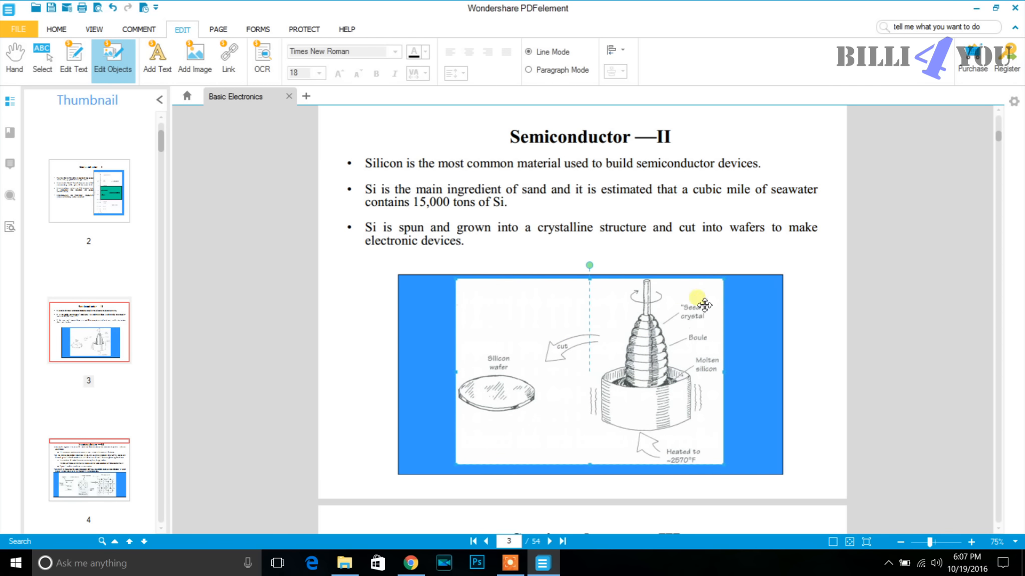
drag(728, 283, 640, 327)
drag(559, 388, 599, 371)
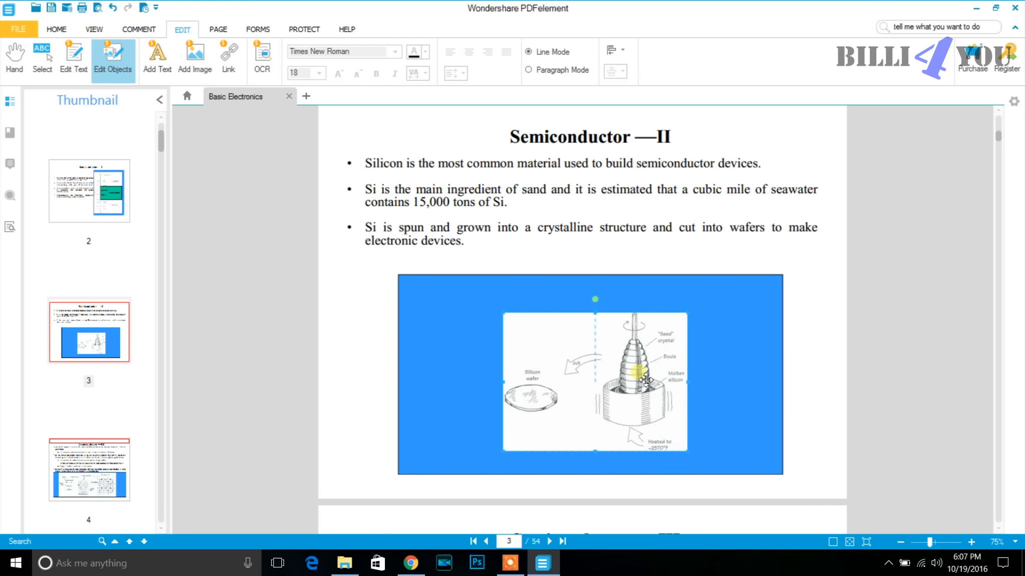
Try enlarging the silicon wafer picture and rotating it clockwise, and undo the rotation
drag(692, 316, 704, 281)
drag(601, 268, 656, 295)
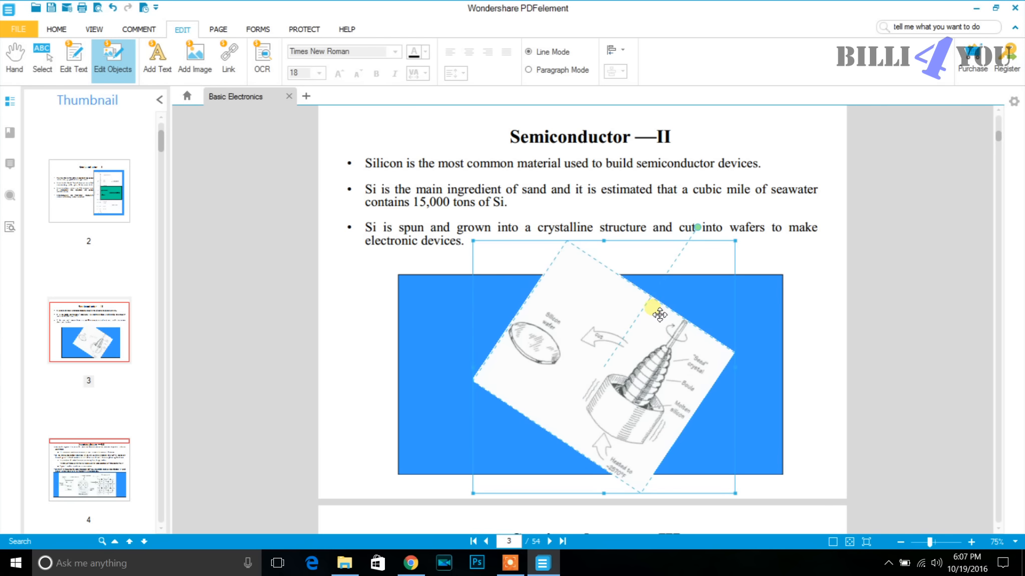
key(ctrl+z)
Delete the silicon wafer picture and the blue rectangle behind it on page 3
key(Delete)
scroll(579, 318, down, 2)
click(579, 318)
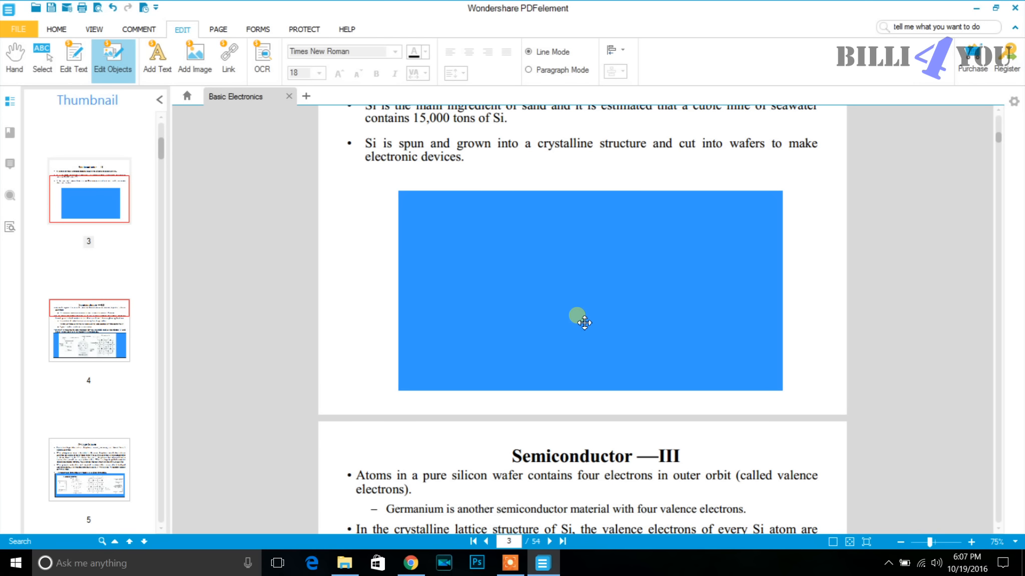
key(Delete)
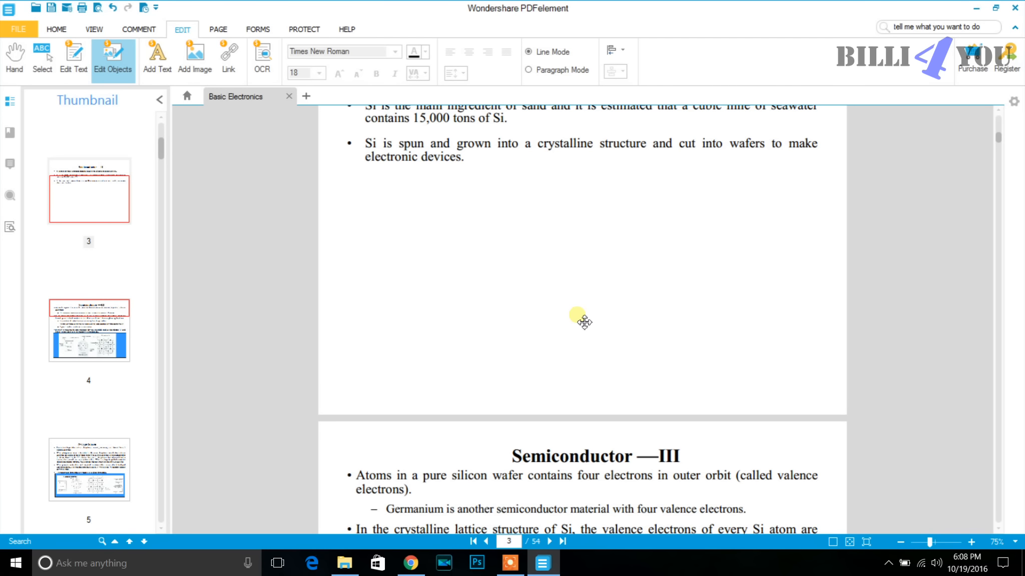
Undo the deletions and the last enlargement of the silicon wafer picture on page 3
key(ctrl+z)
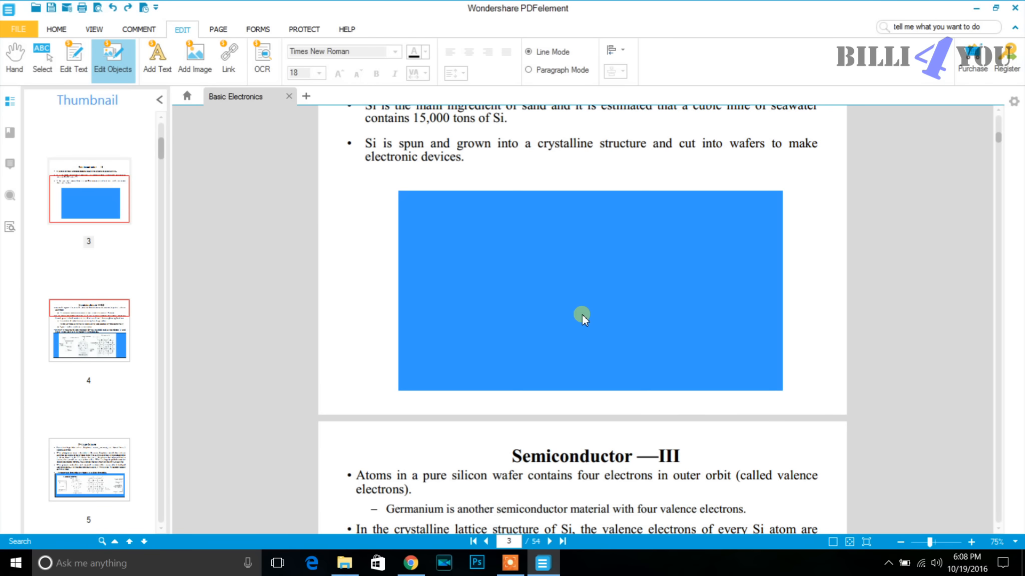
key(ctrl+z)
key(ctrl+z)
key(ctrl+z)
key(ctrl+z)
key(ctrl+z)
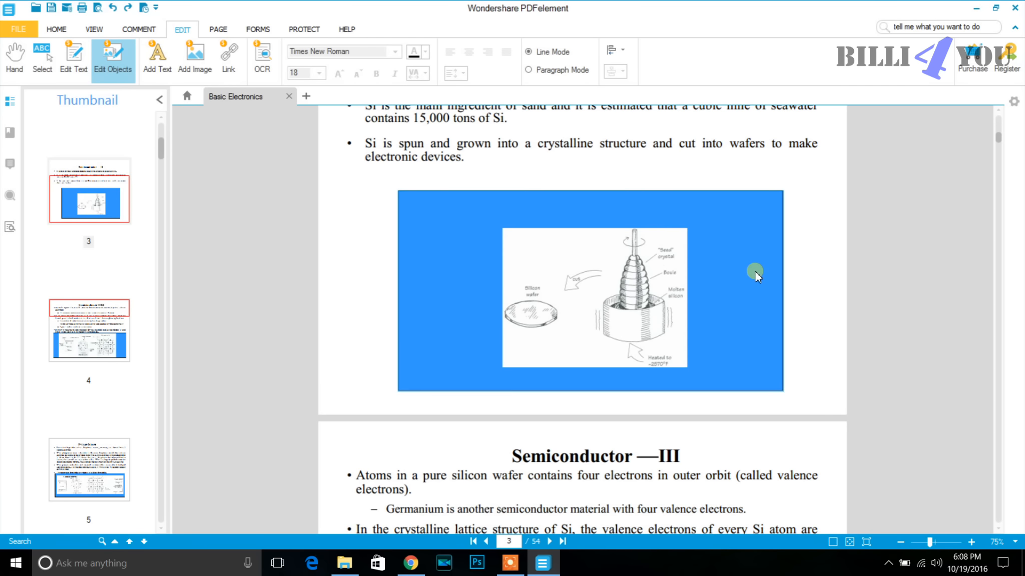
Set the font size of the "Electronics" title on page 1 to 48
scroll(739, 274, up, 10)
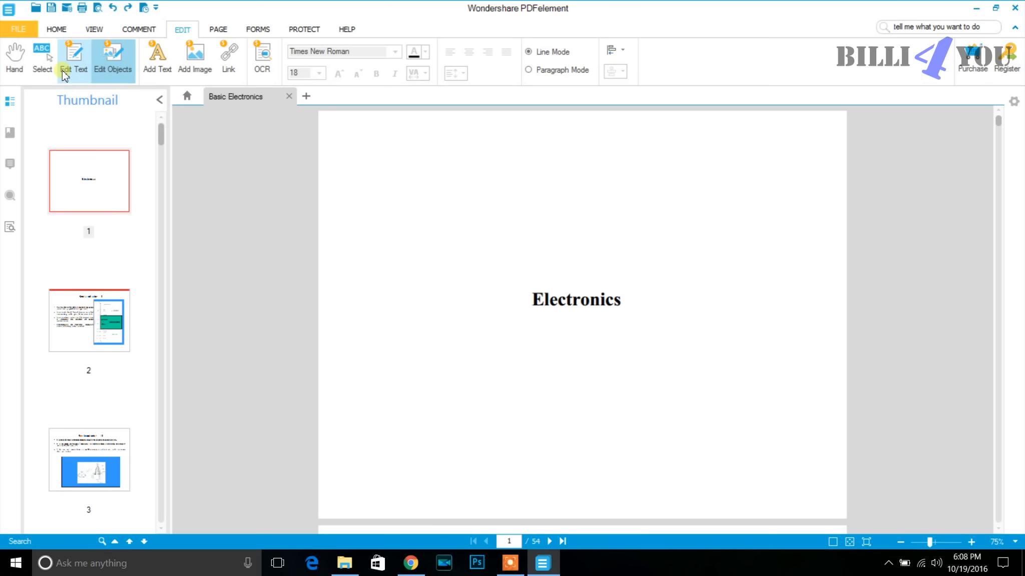
click(76, 73)
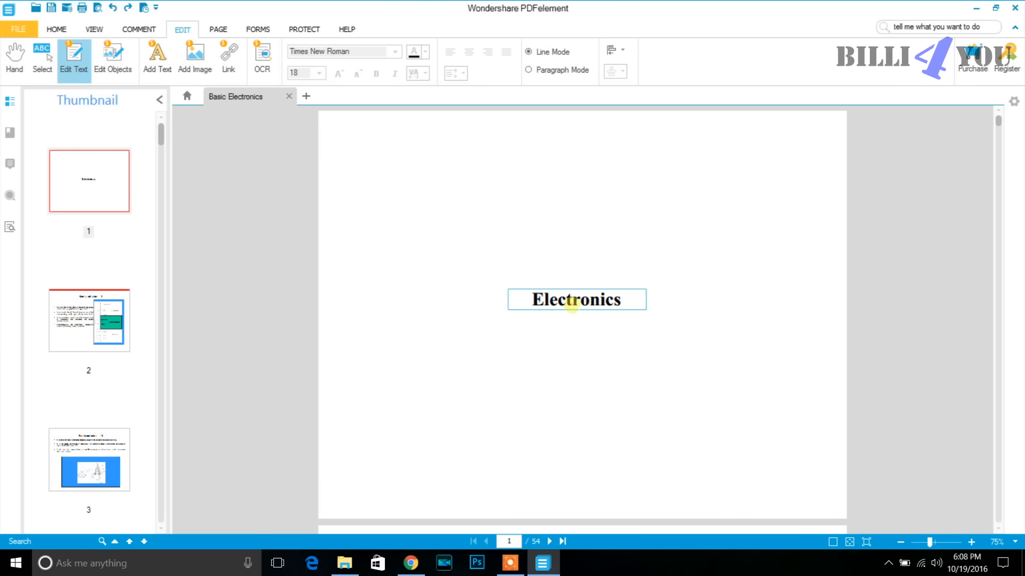
click(567, 300)
key(ctrl+a)
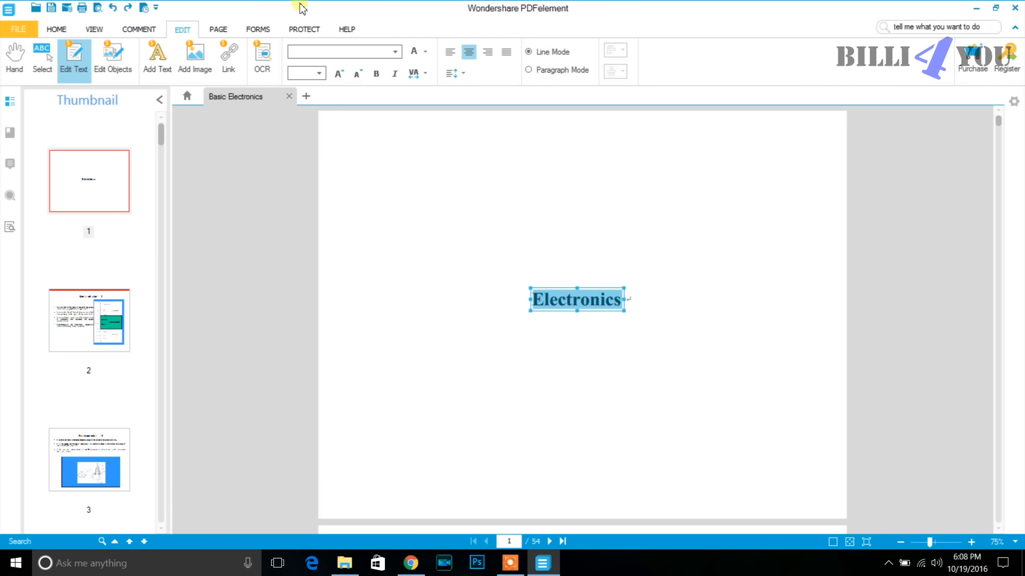
click(318, 74)
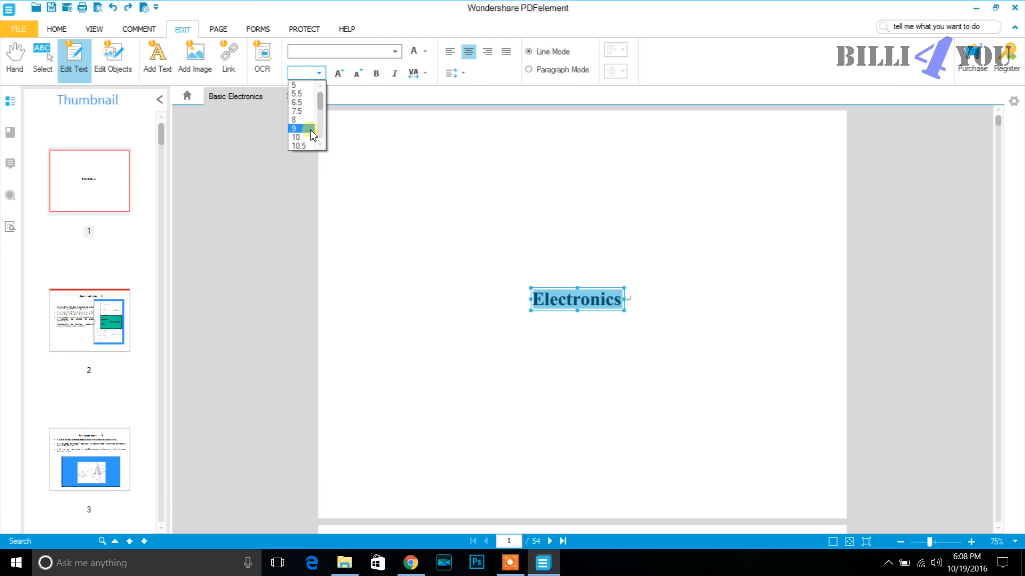
drag(321, 113, 320, 142)
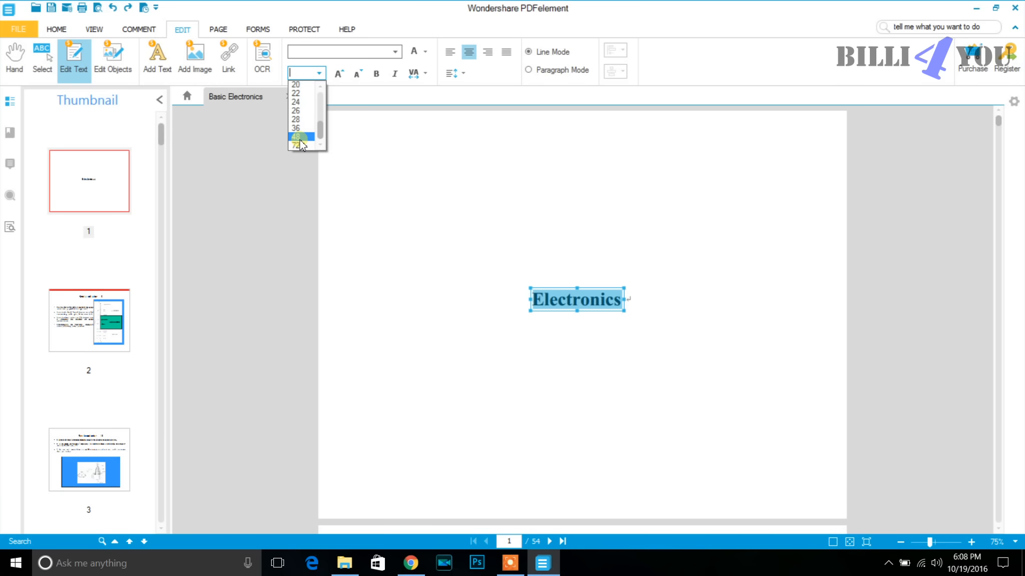
click(303, 145)
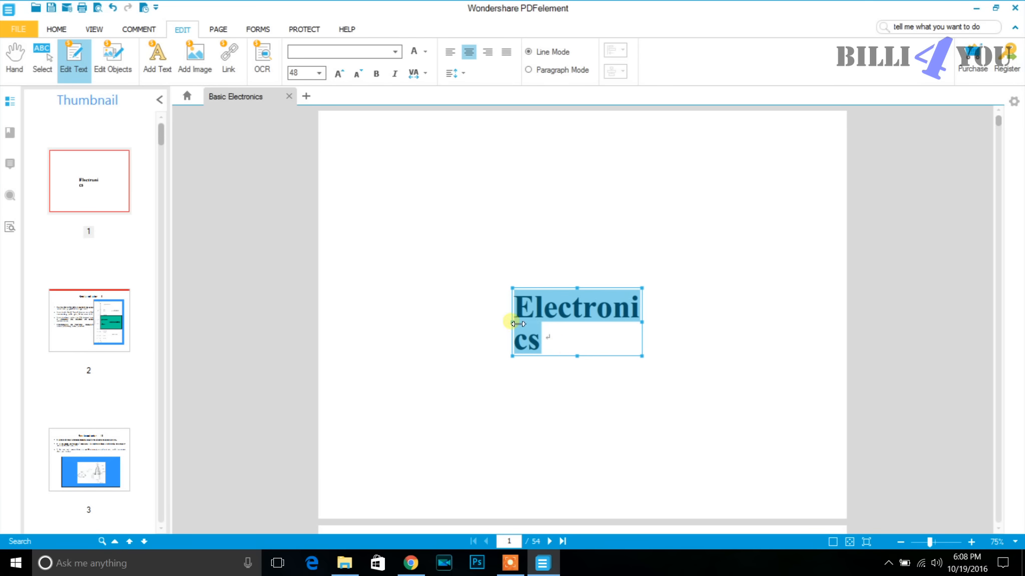
Widen the "Electronics" text box so the title fits on one line, and reposition it near the page centre
drag(512, 322, 434, 320)
drag(590, 292, 641, 278)
click(616, 347)
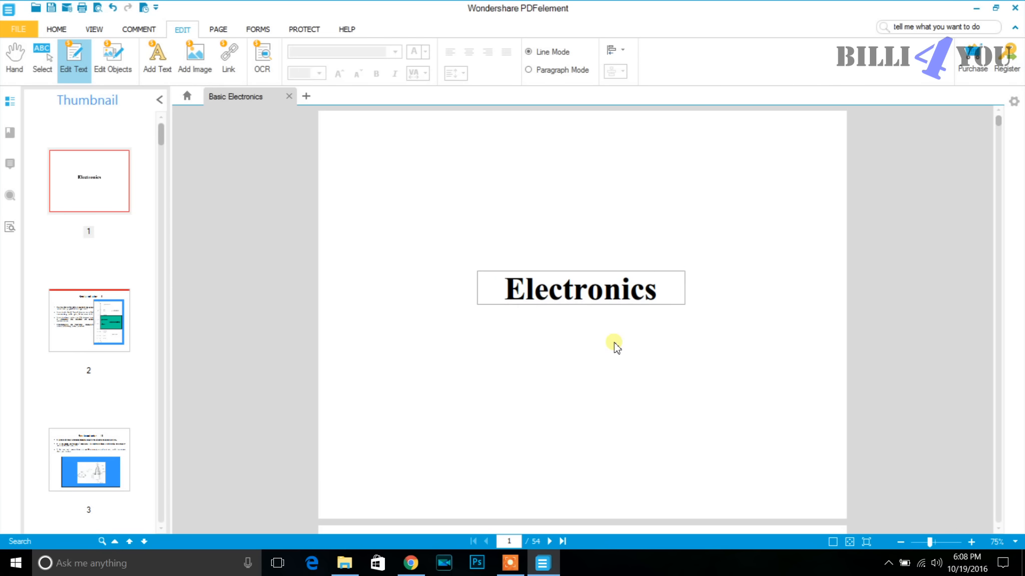
Add a new text line with the author's full name below the "Electronics" title
click(152, 78)
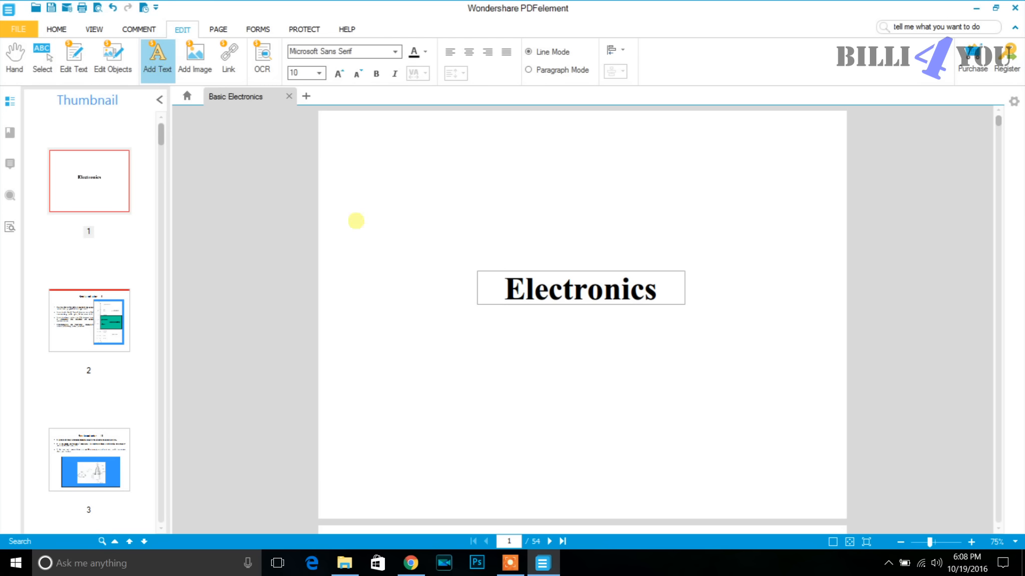
click(492, 337)
text(Tau)
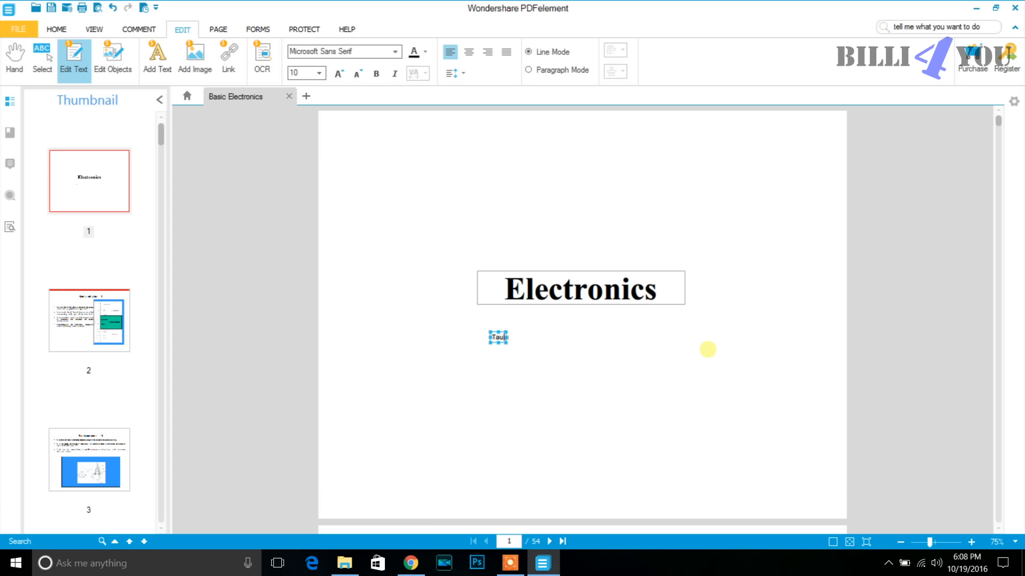
text(sif Khalid)
Set the author name's font size to 26 and move it centrally beneath the title
key(ctrl+a)
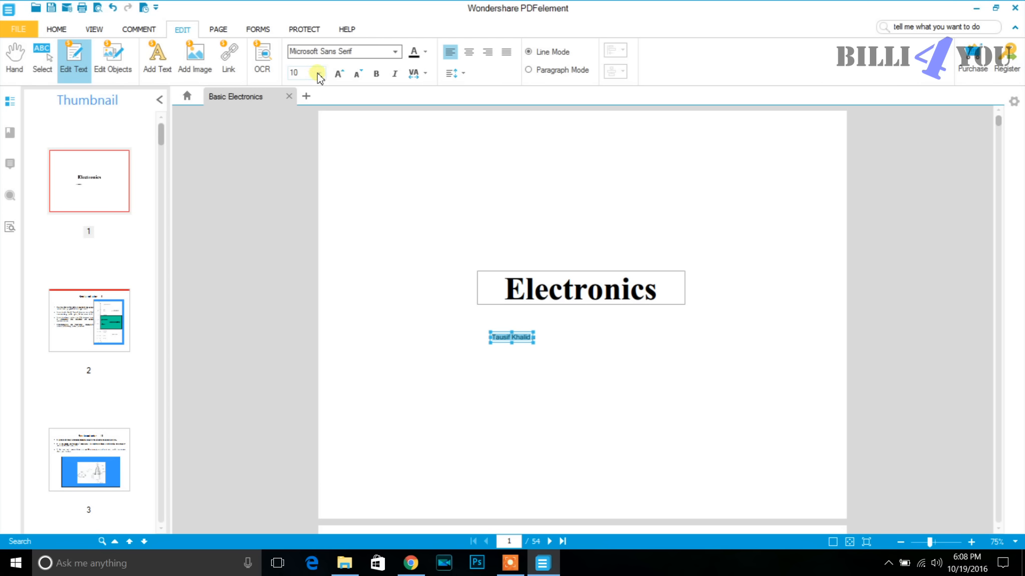
click(319, 73)
click(304, 110)
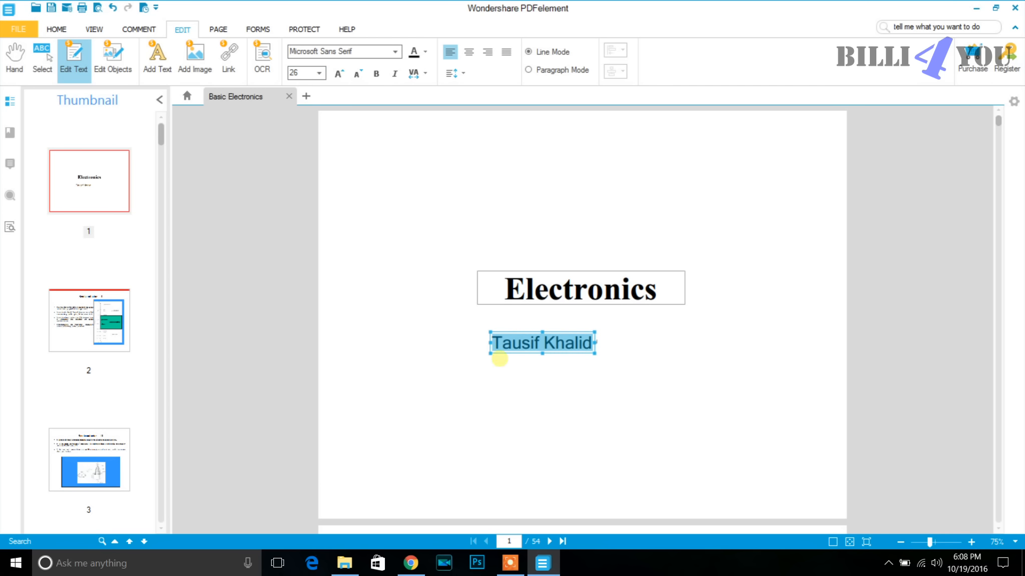
drag(567, 342, 605, 324)
click(606, 354)
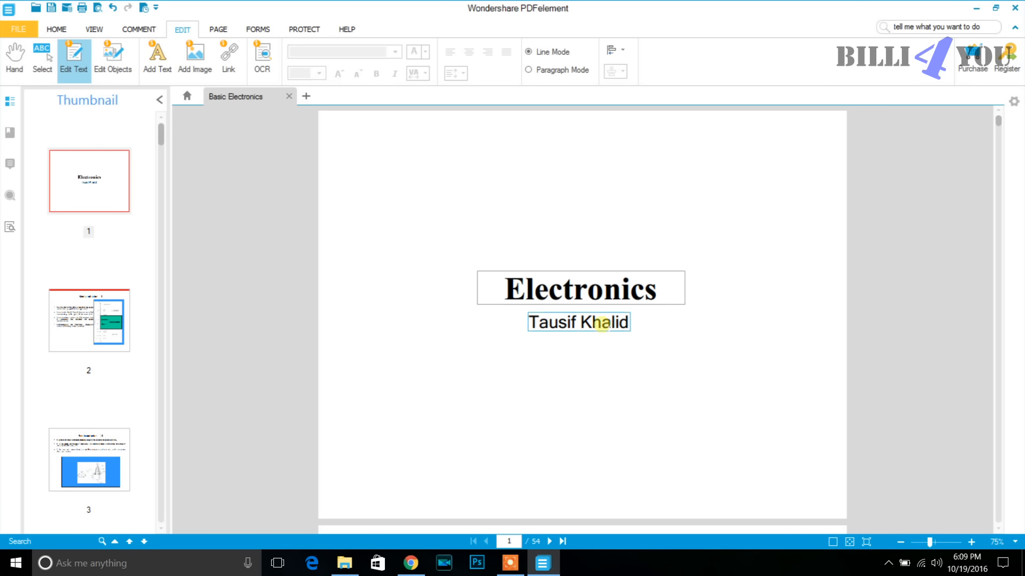
Add the sample text "hfjkshfklsjldk" in the blank area below the bullets on page 2
scroll(606, 320, down, 10)
scroll(629, 296, up, 1)
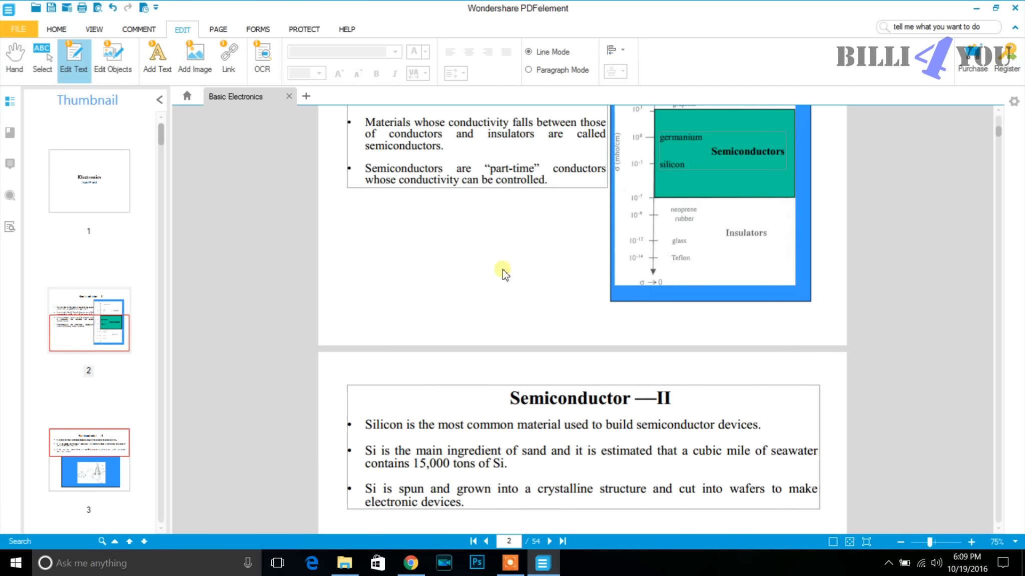
click(157, 57)
click(426, 290)
text(hfjkshfklsjldk)
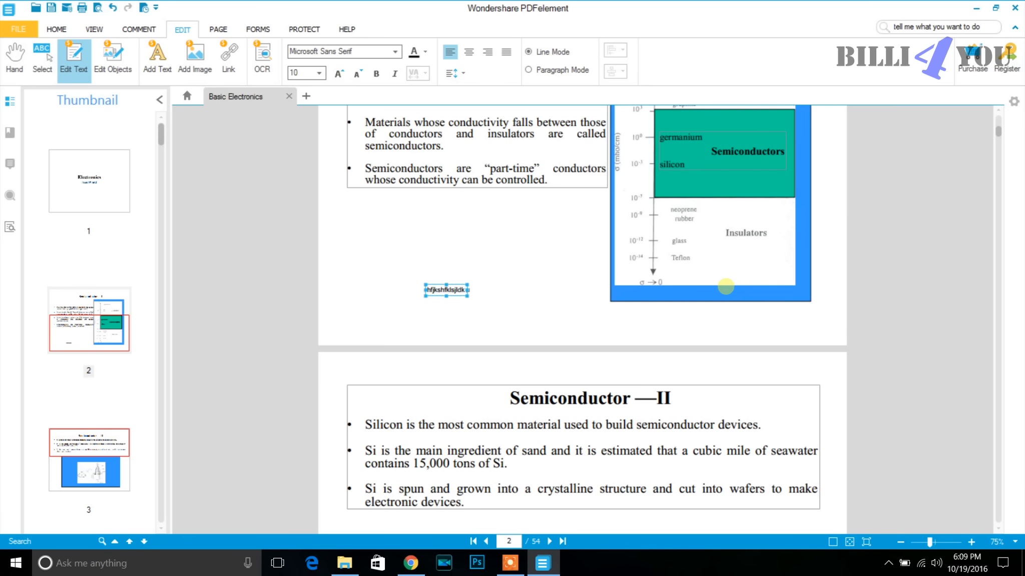
Erase the sample text just added on page 2
key(BackSpace)
key(BackSpace)
key(BackSpace)
key(BackSpace)
key(BackSpace)
key(BackSpace)
key(BackSpace)
key(BackSpace)
key(BackSpace)
key(BackSpace)
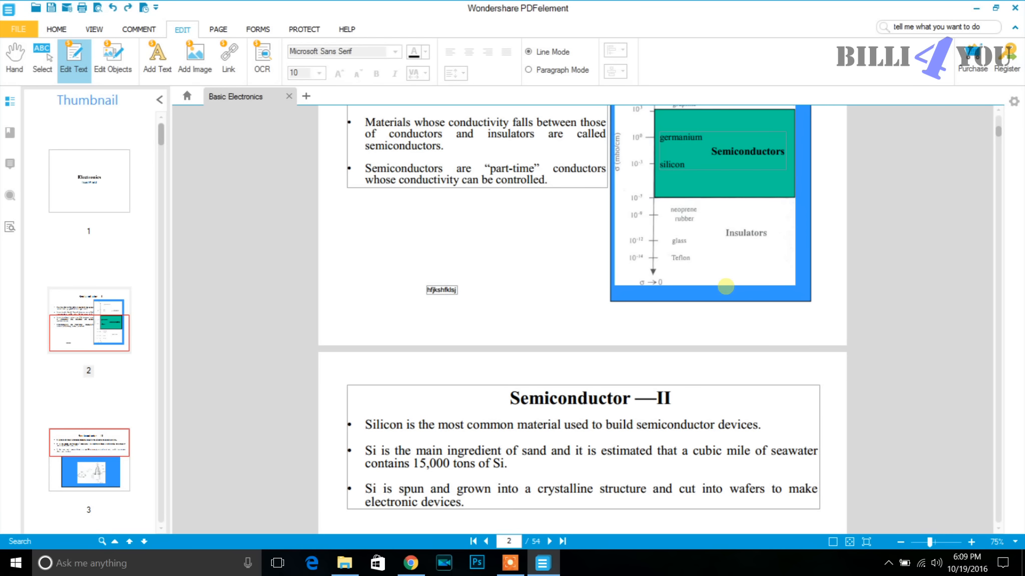
Insert the "subscriber" picture from the Desktop onto page 1
click(89, 181)
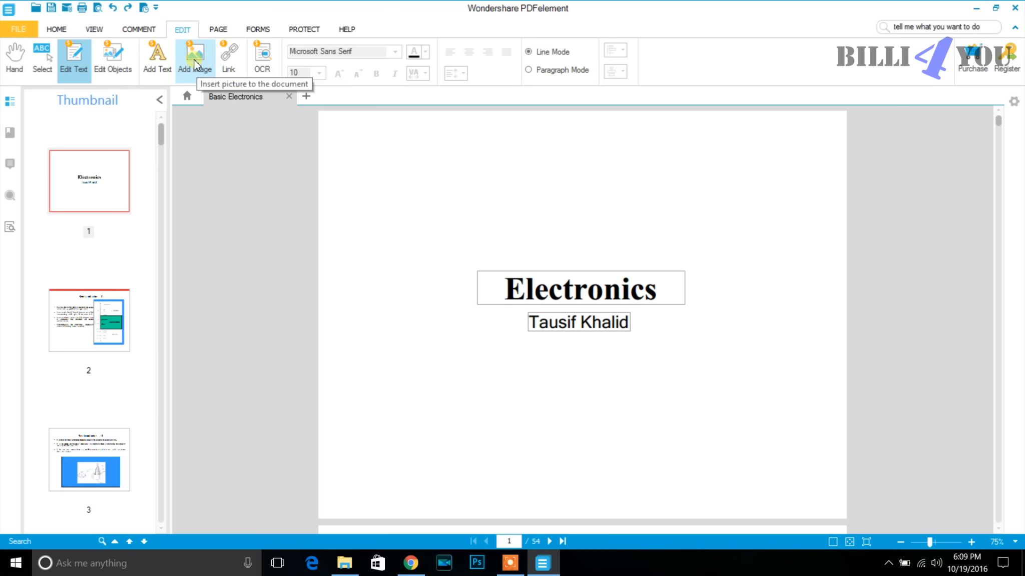
click(195, 55)
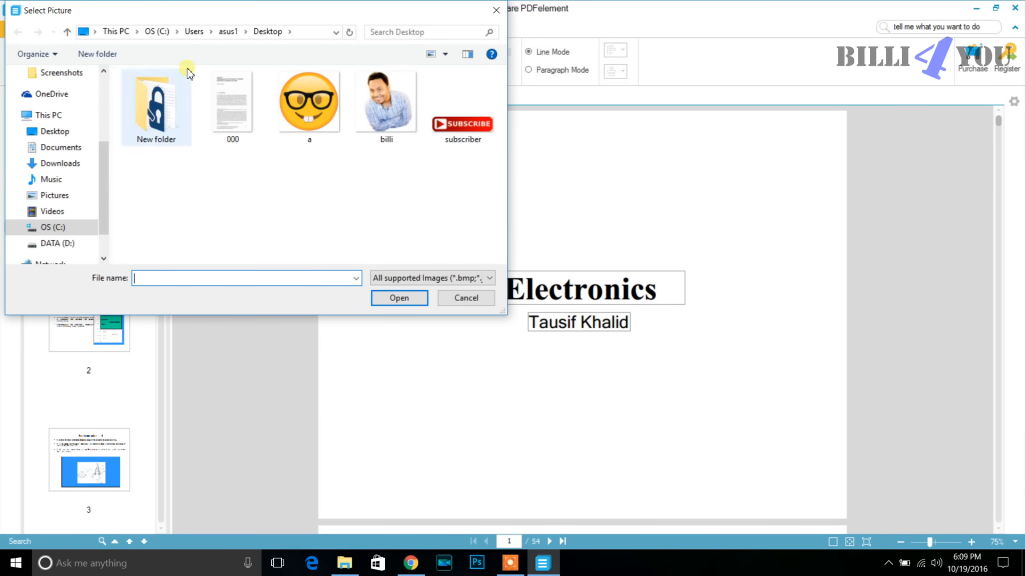
click(467, 131)
double_click(467, 131)
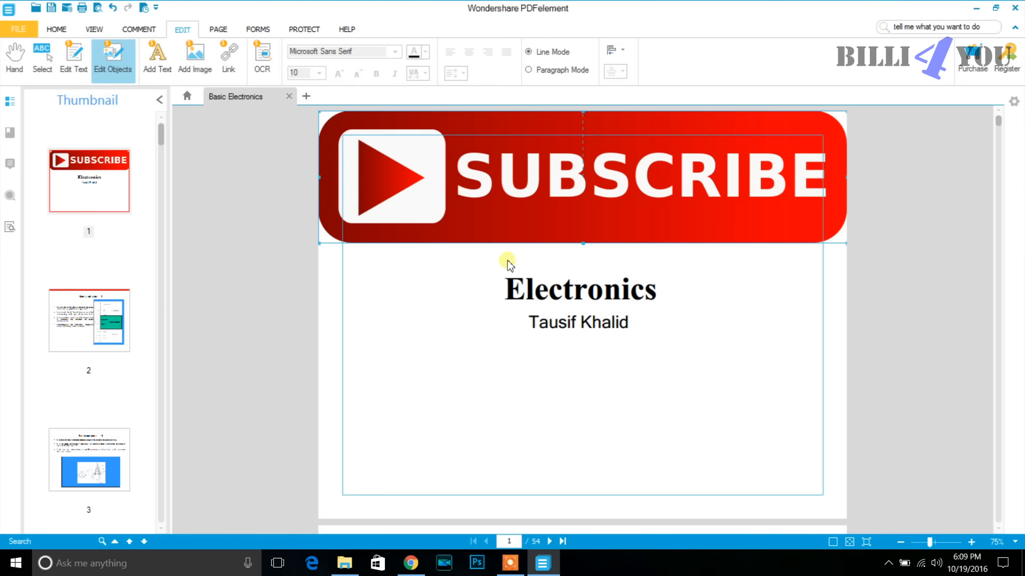
Shrink the Subscribe picture and place it centrally below the author name
drag(526, 221, 528, 461)
drag(842, 348, 500, 429)
drag(426, 461, 594, 375)
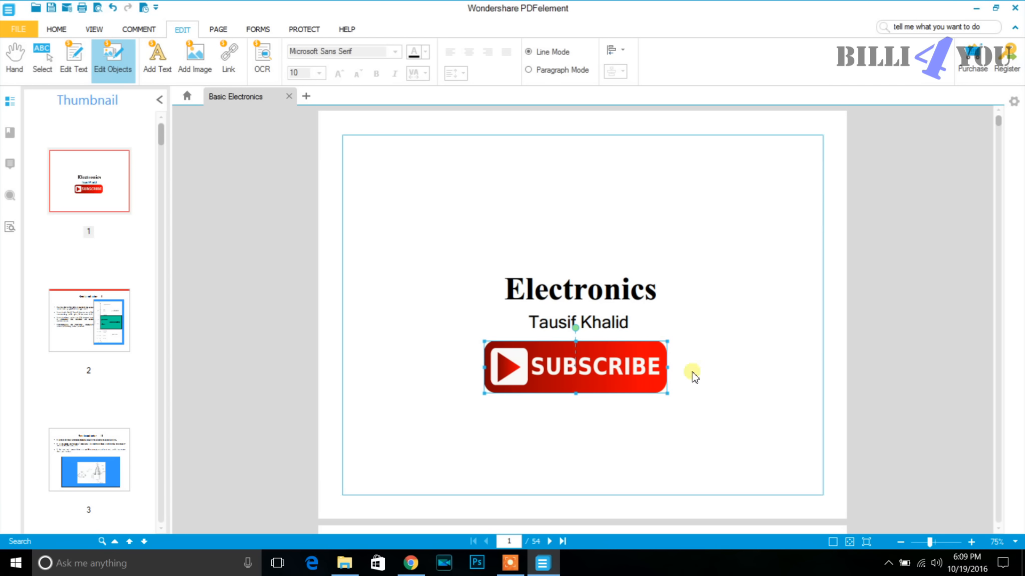
Insert the "billi" picture from the Desktop onto page 3
scroll(691, 332, down, 10)
scroll(695, 330, up, 6)
scroll(693, 330, down, 8)
scroll(693, 326, down, 3)
click(195, 58)
double_click(386, 124)
Shrink the inserted portrait and position it over the middle of the blue rectangle on page 3
drag(618, 228, 661, 284)
drag(771, 162, 504, 444)
drag(457, 479, 620, 369)
drag(661, 332, 626, 359)
Draw a link area around the Subscribe picture on page 1
scroll(716, 265, up, 15)
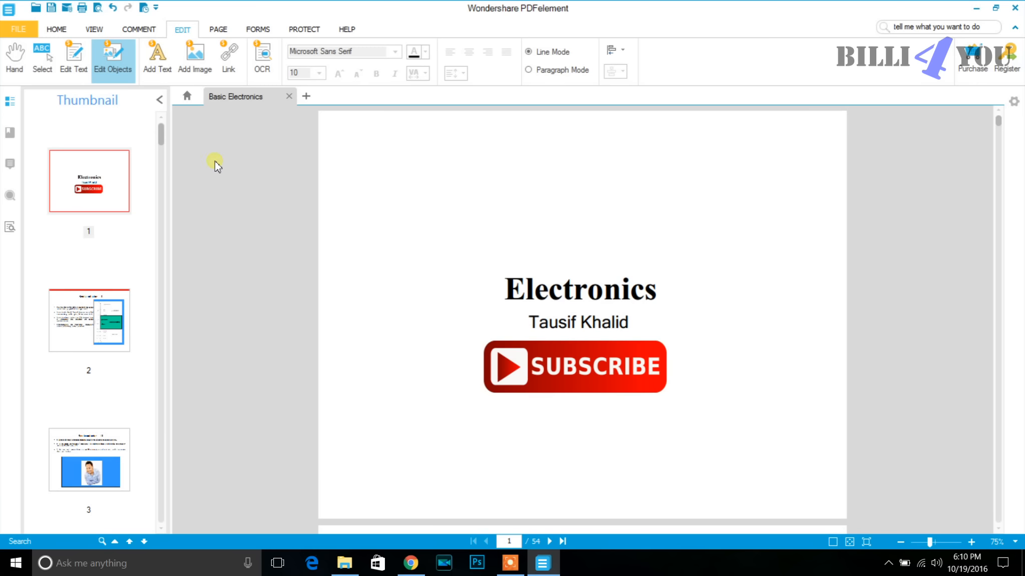
click(233, 71)
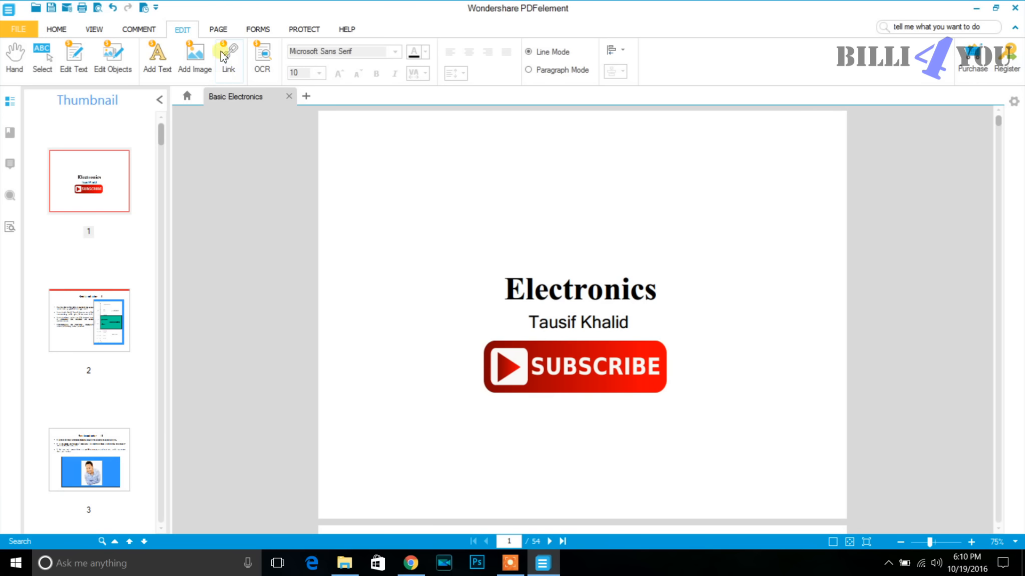
drag(482, 338, 666, 395)
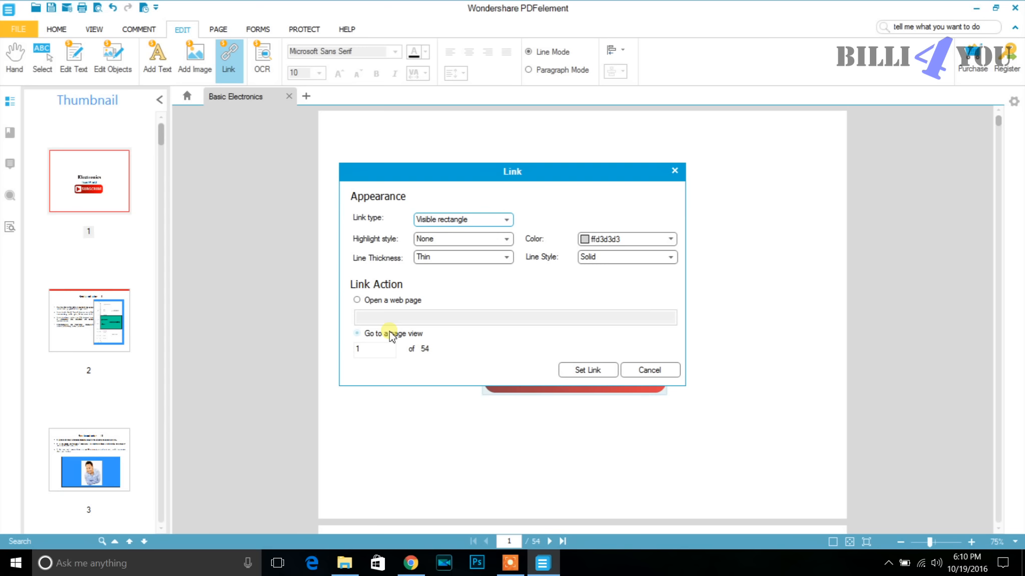
click(357, 301)
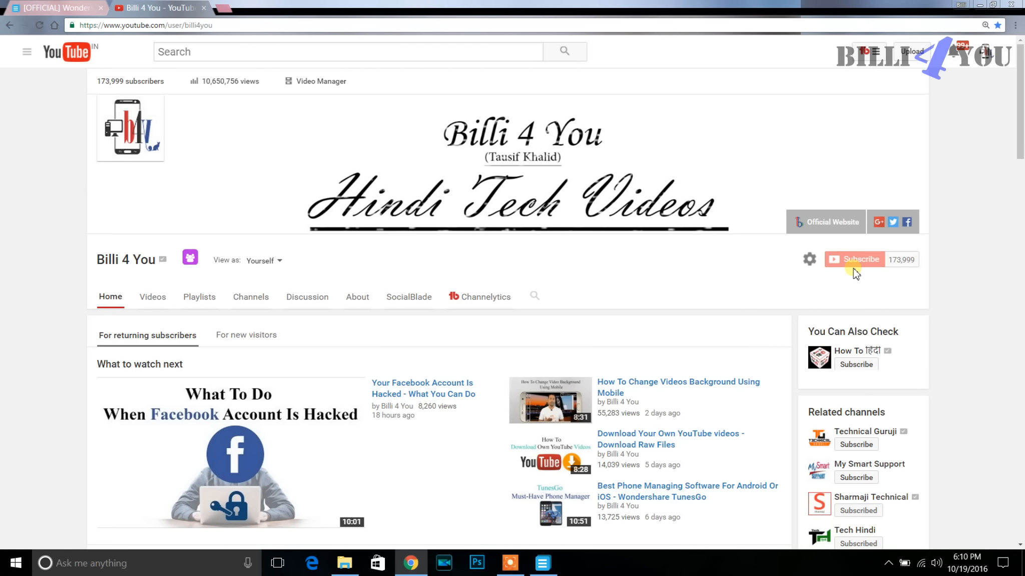
click(543, 562)
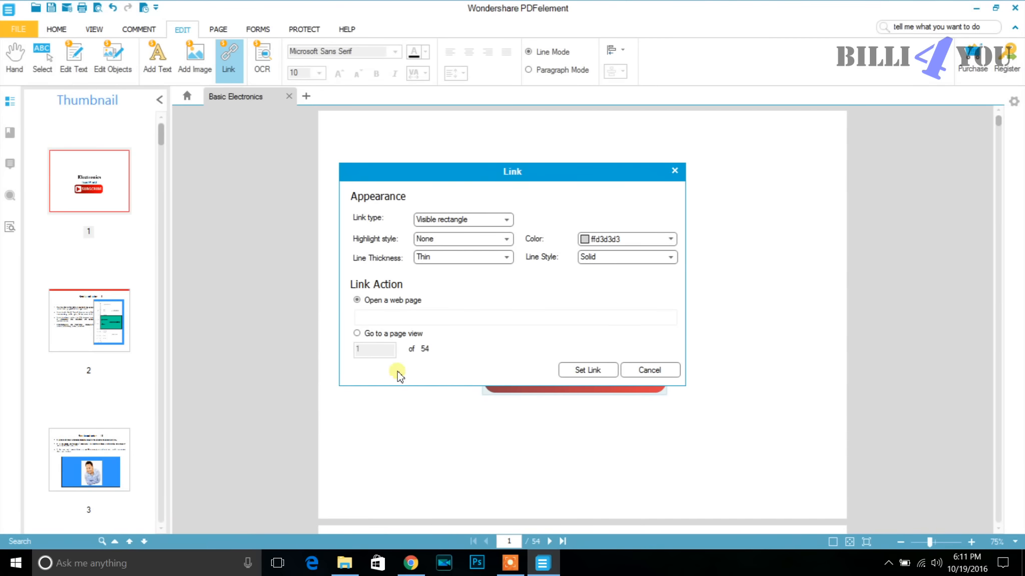
click(388, 315)
text(https://www.youtube.com/user/billi4you)
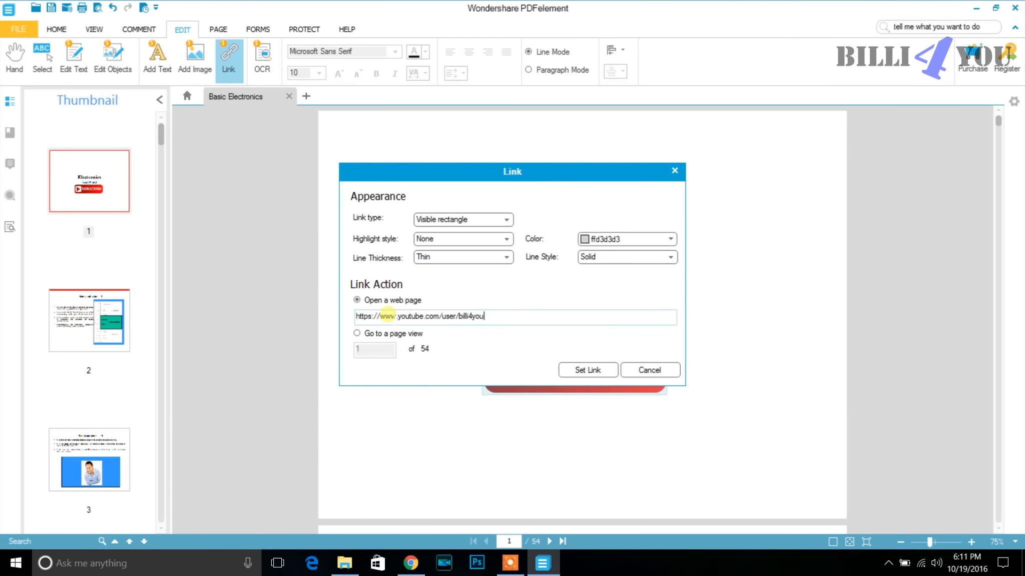
click(589, 371)
scroll(638, 319, down, 5)
scroll(637, 319, up, 5)
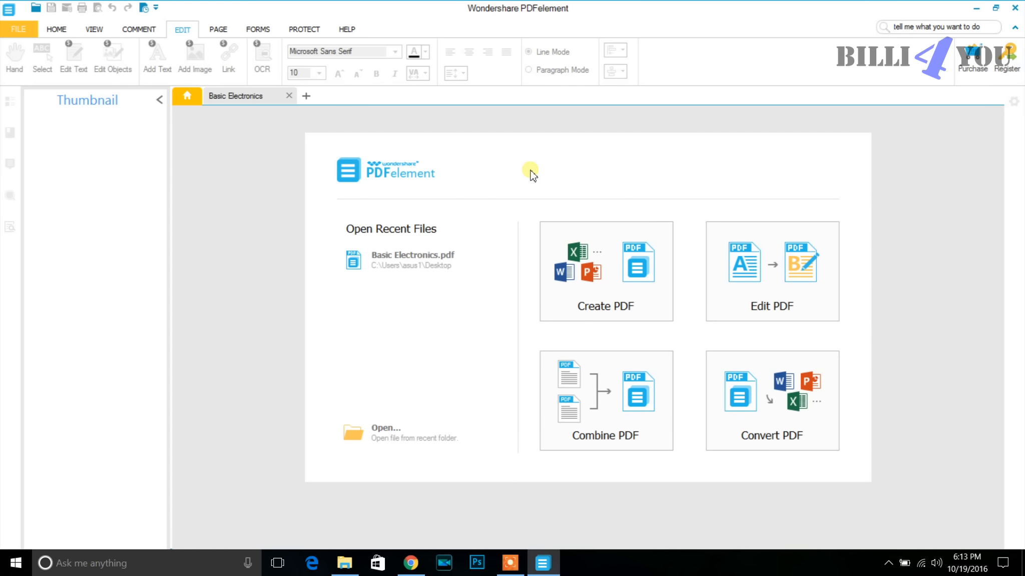
View the scanned page image "000" from the Desktop, close it and minimize the folder window
click(344, 562)
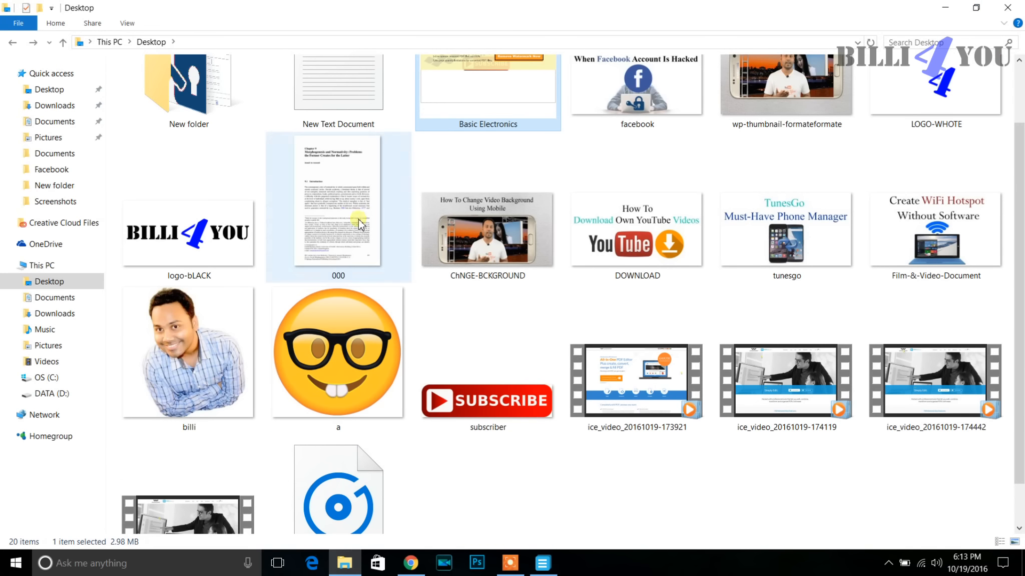
double_click(358, 222)
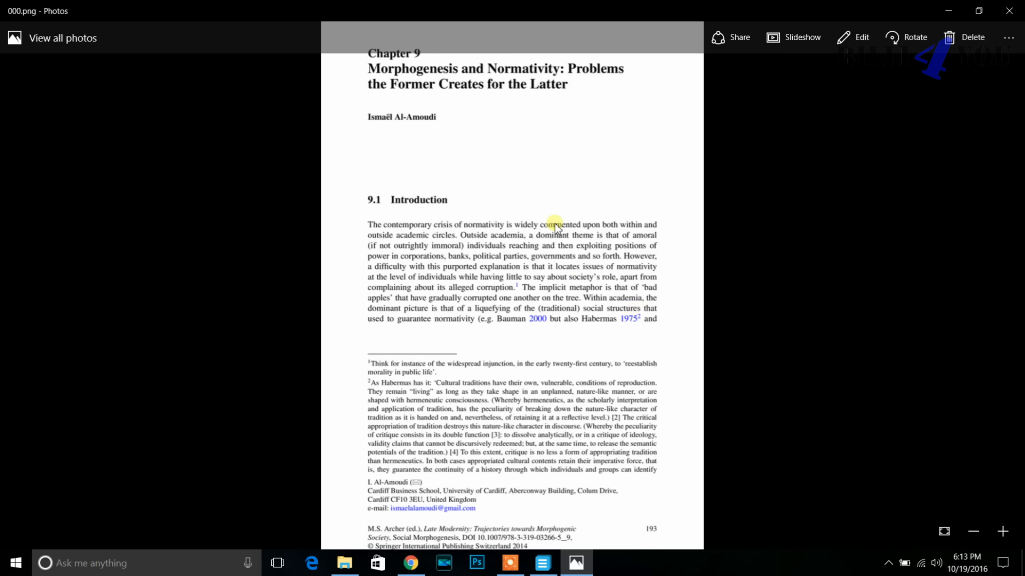
click(1007, 14)
click(947, 8)
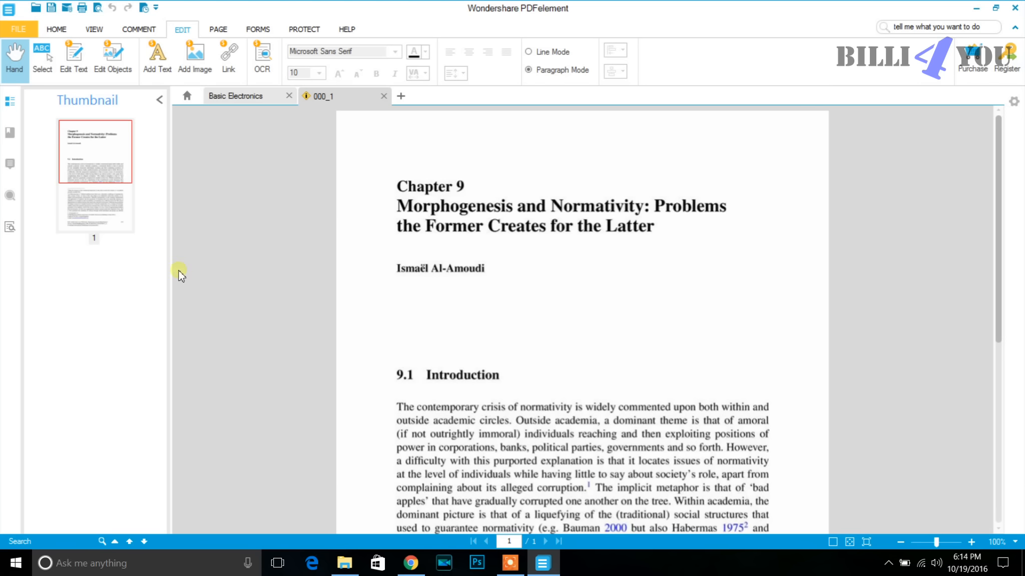
Start text editing and OCR on the 000_1 document, and review the General, Font, Convert and OCR language options
click(75, 61)
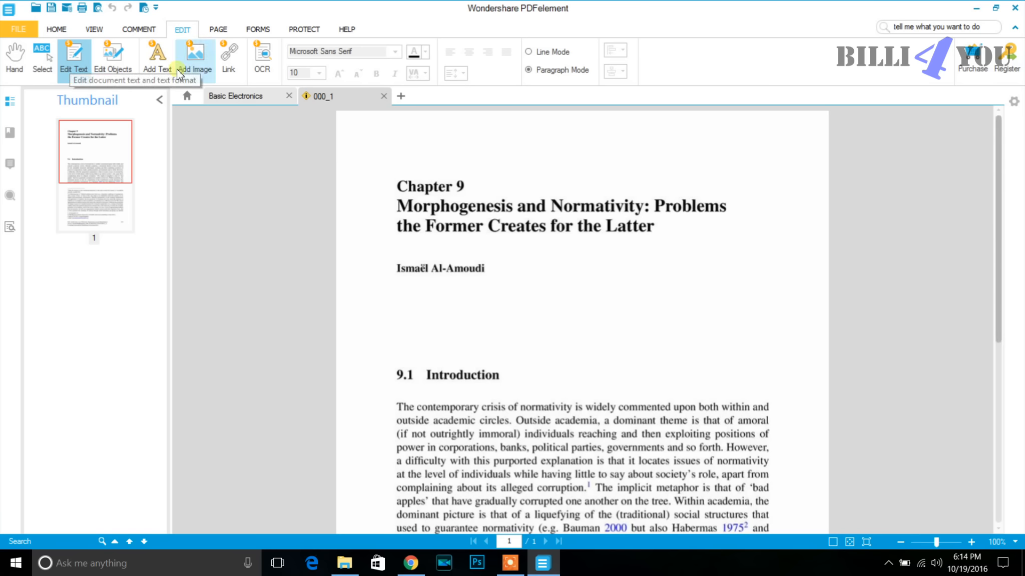
click(264, 64)
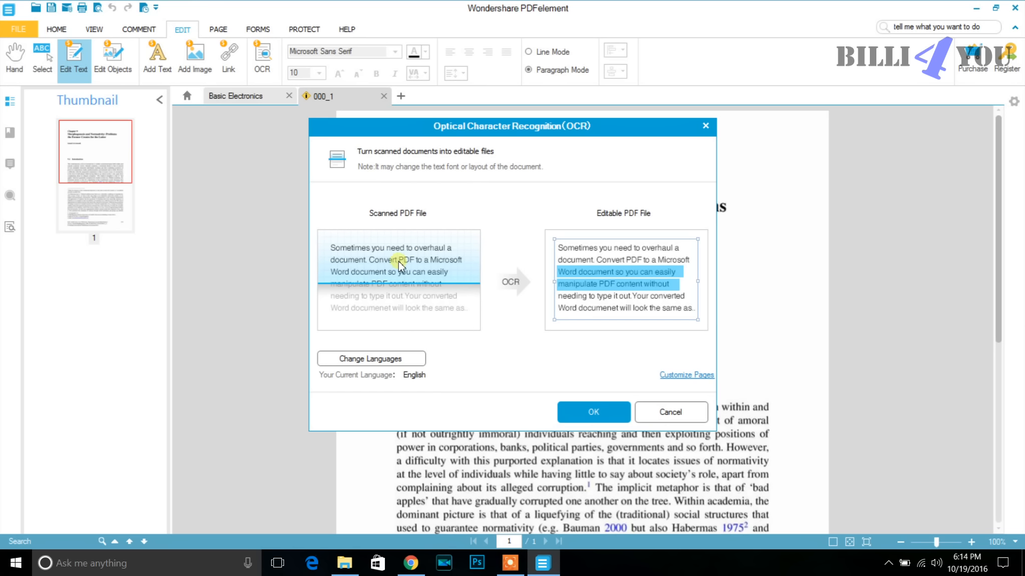
click(372, 359)
click(311, 172)
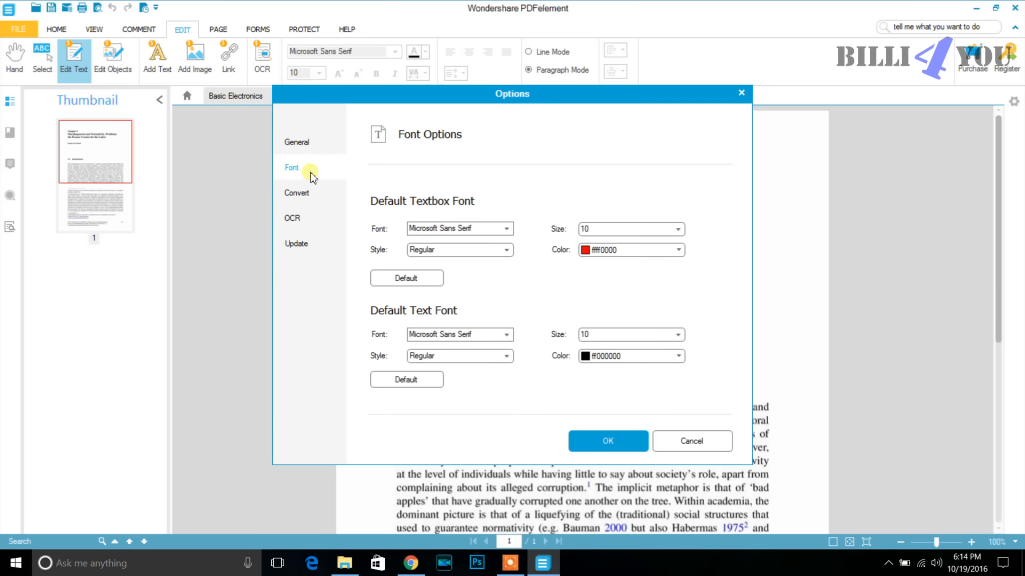
click(317, 141)
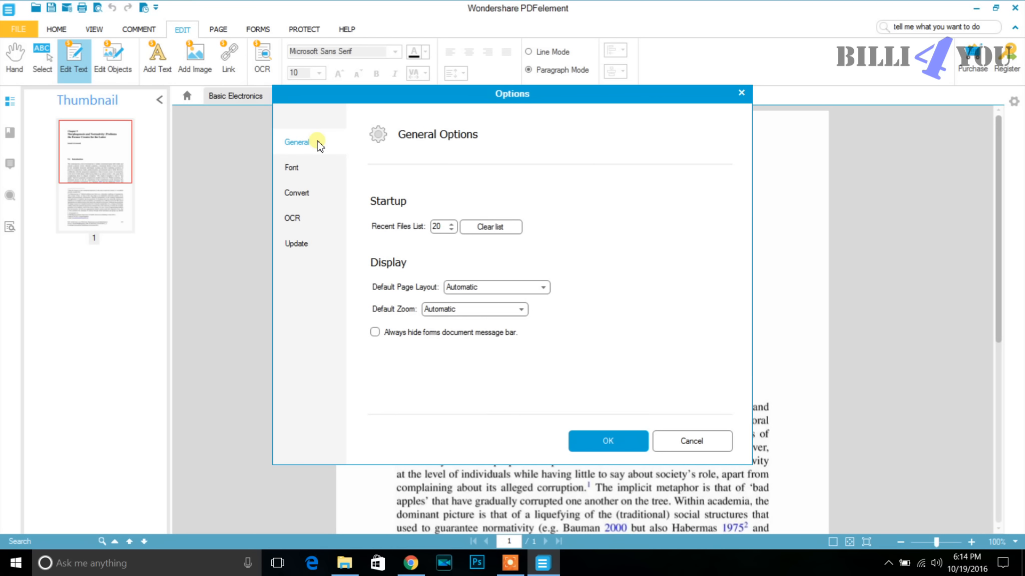
click(298, 200)
click(298, 219)
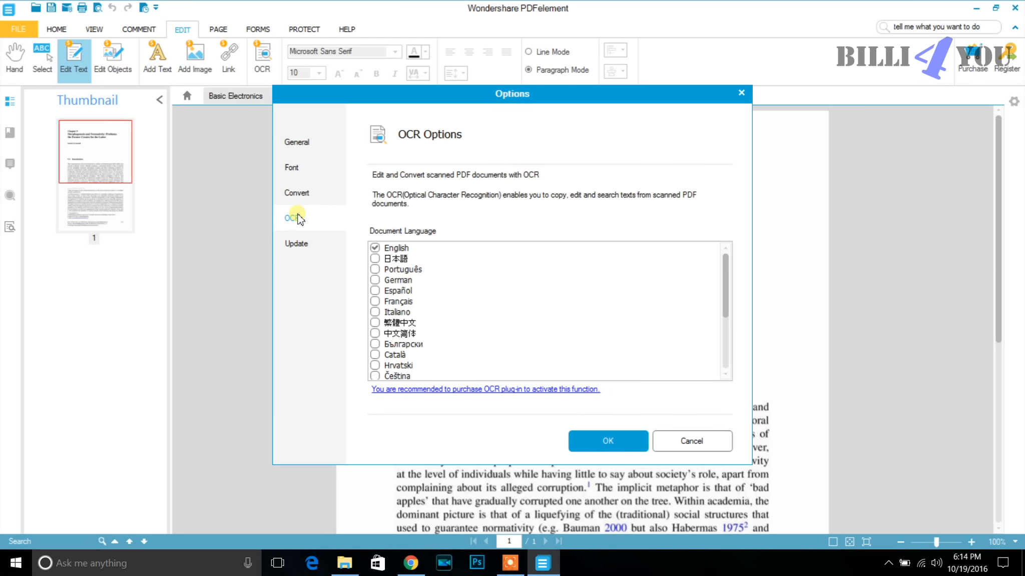